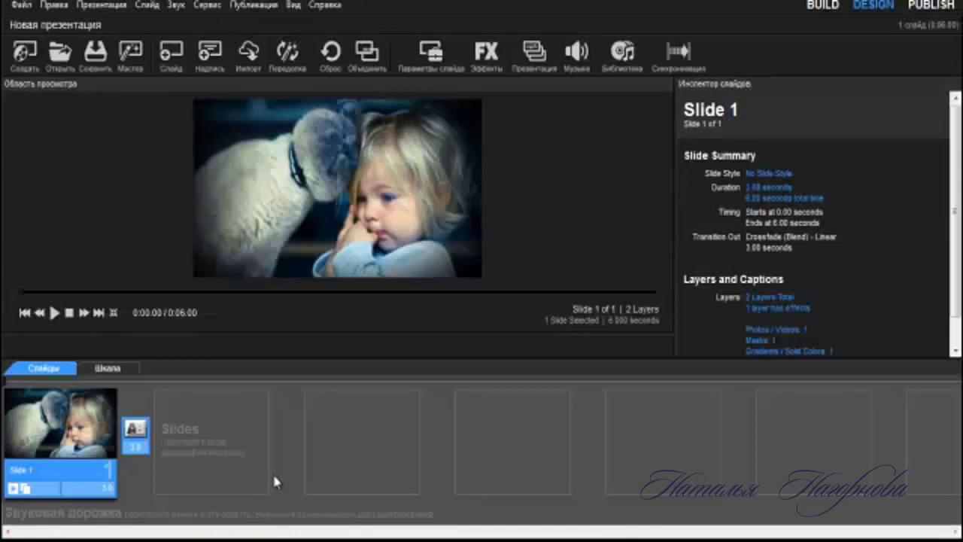
- Preview the show, then add a blank slide after the cat-and-child photo and open its options
left_click(53, 314)
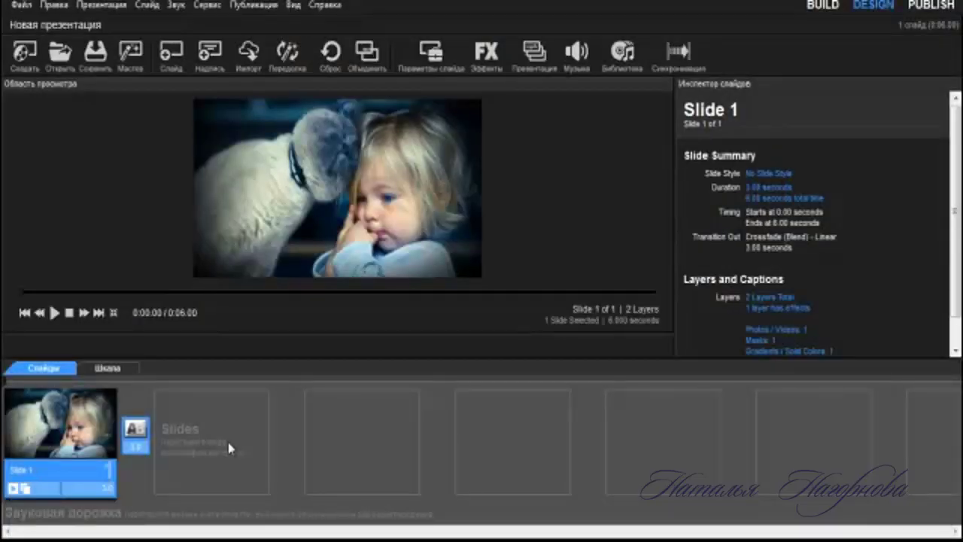
left_click(172, 52)
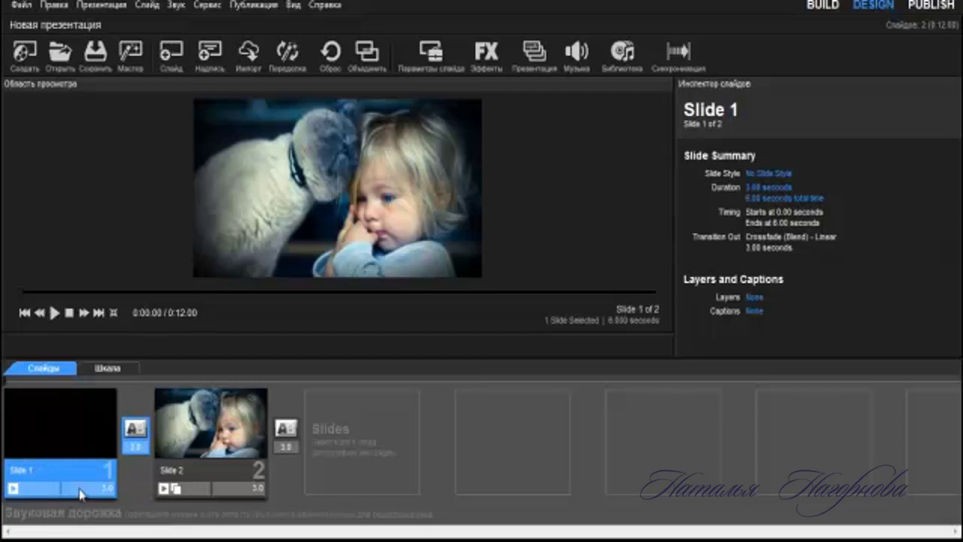
left_click_drag(83, 432, 358, 435)
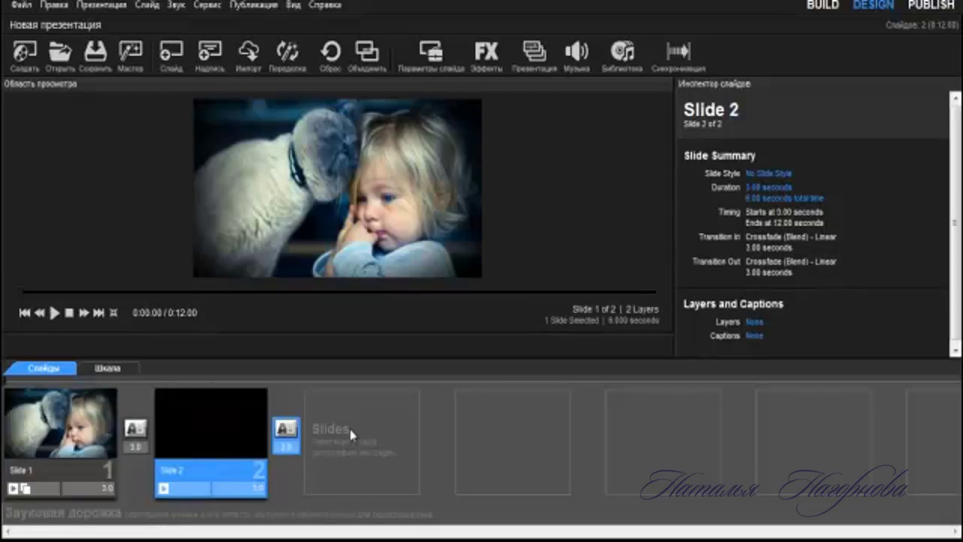
double_click(200, 425)
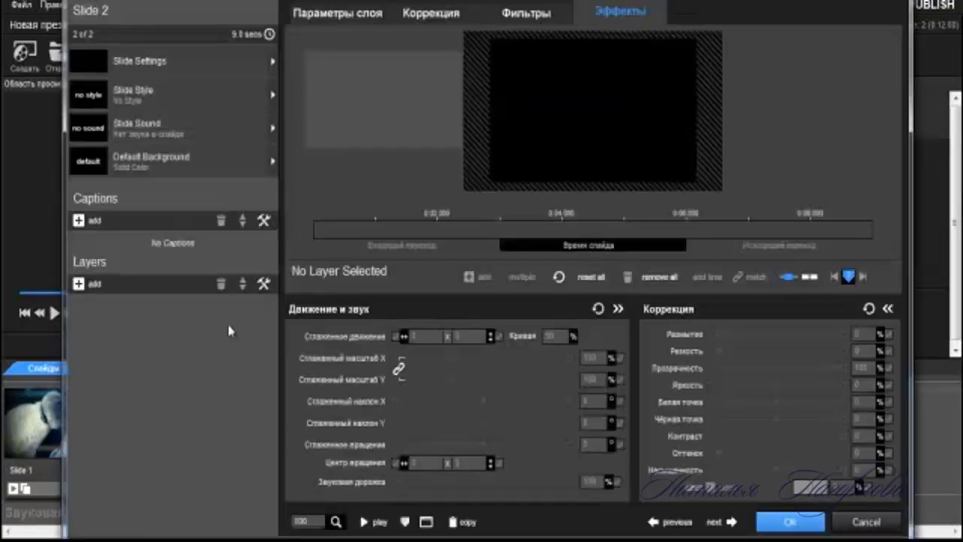
- Add the 'begemot' hippo photo from file as slide 2's image layer
left_click(79, 284)
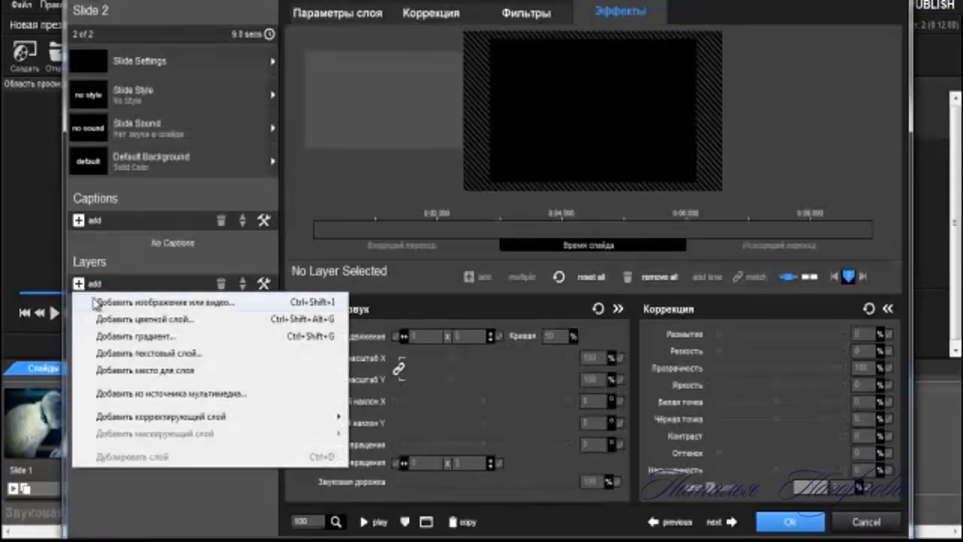
left_click(133, 308)
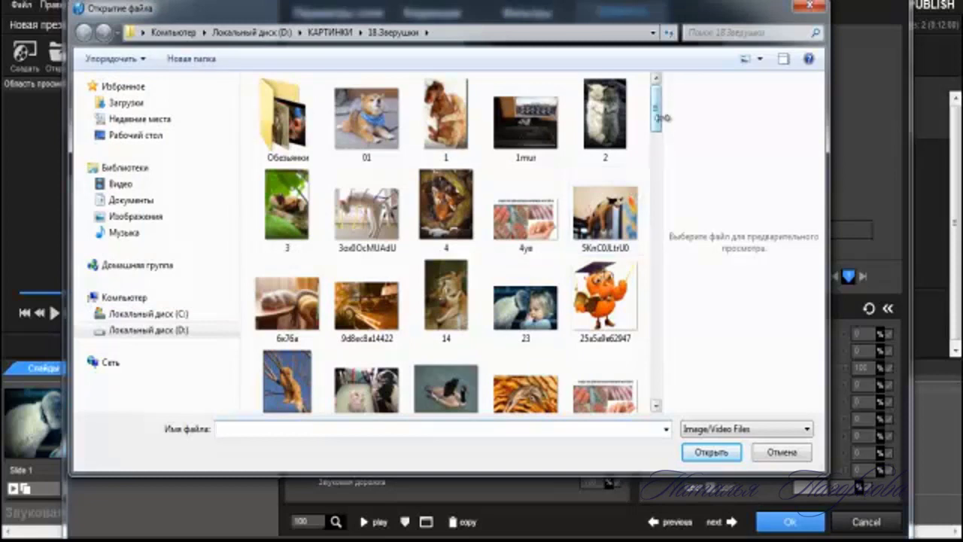
left_click_drag(656, 115, 654, 150)
left_click(277, 260)
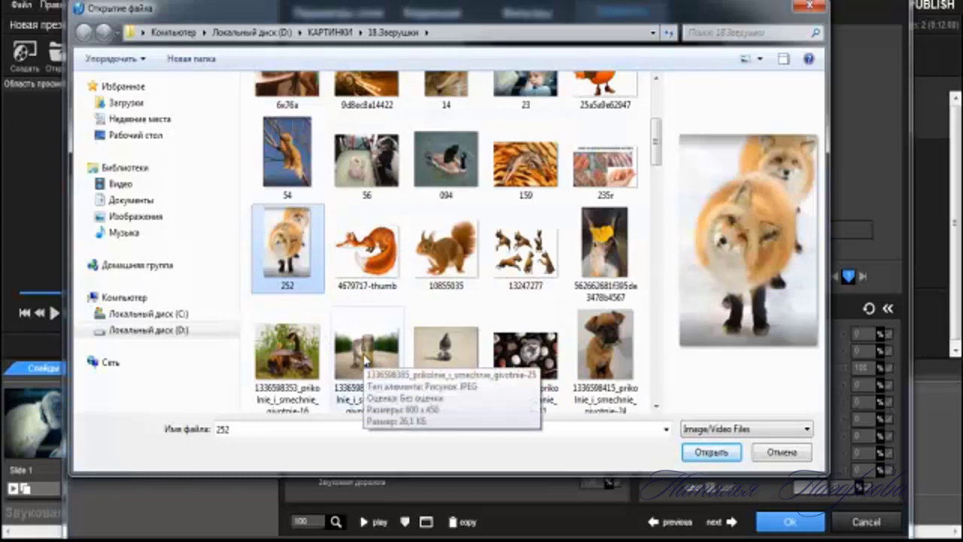
scroll(365, 361, "down", 2)
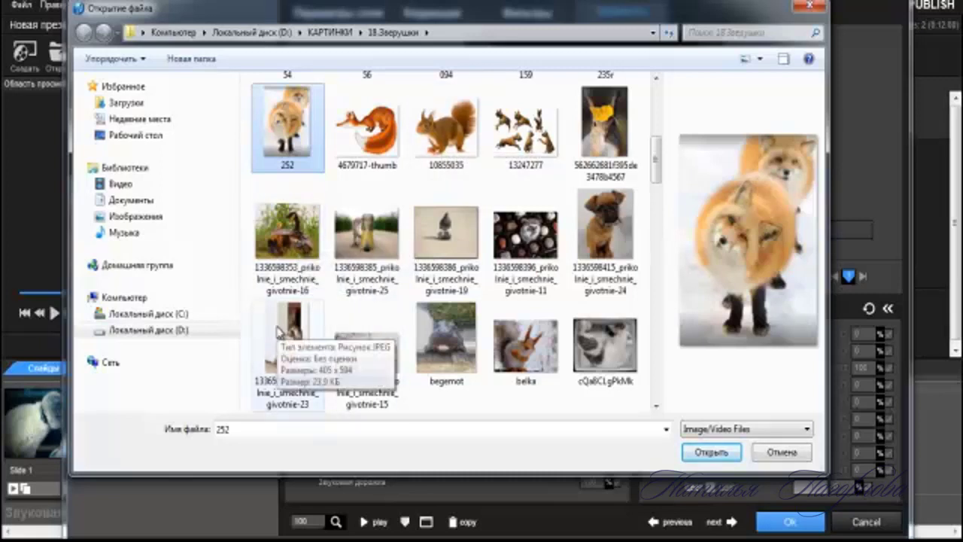
scroll(278, 331, "down", 2)
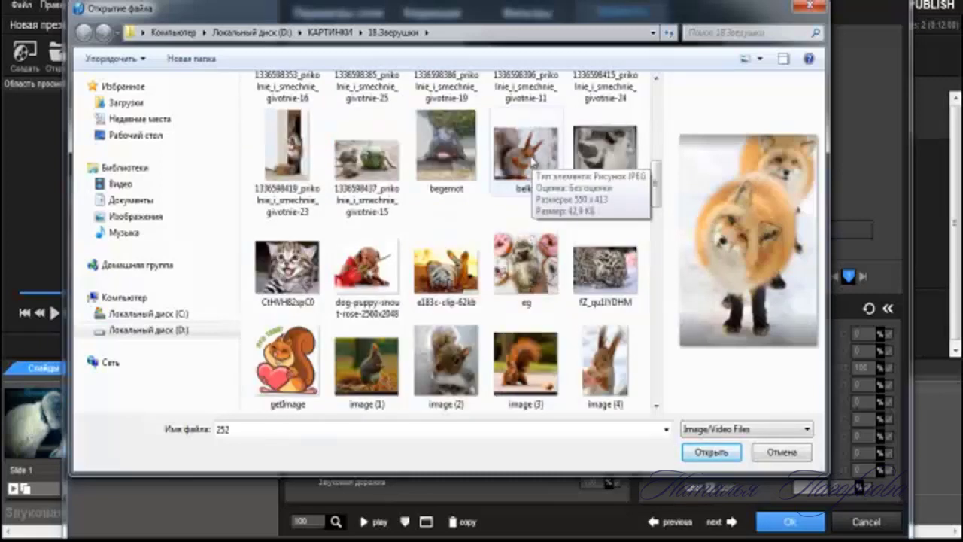
left_click(450, 155)
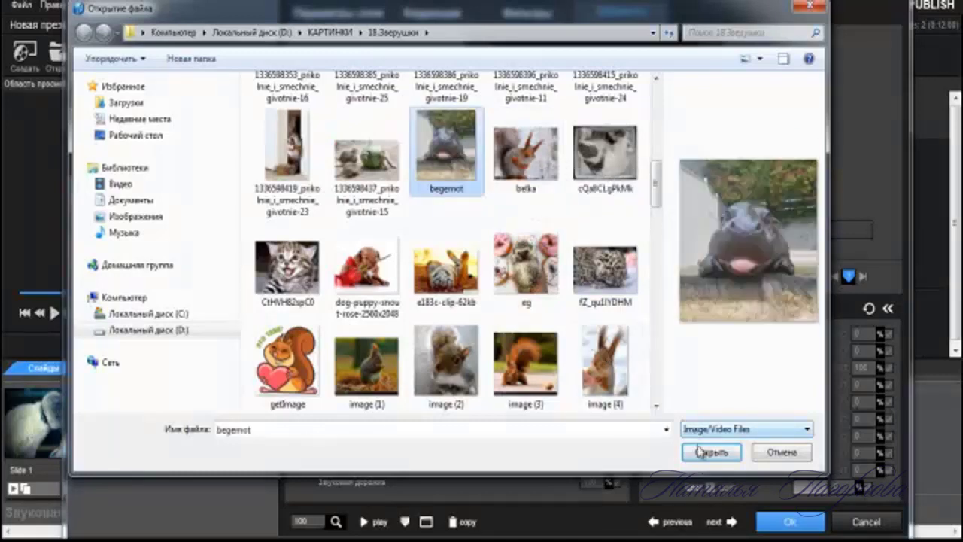
left_click(699, 451)
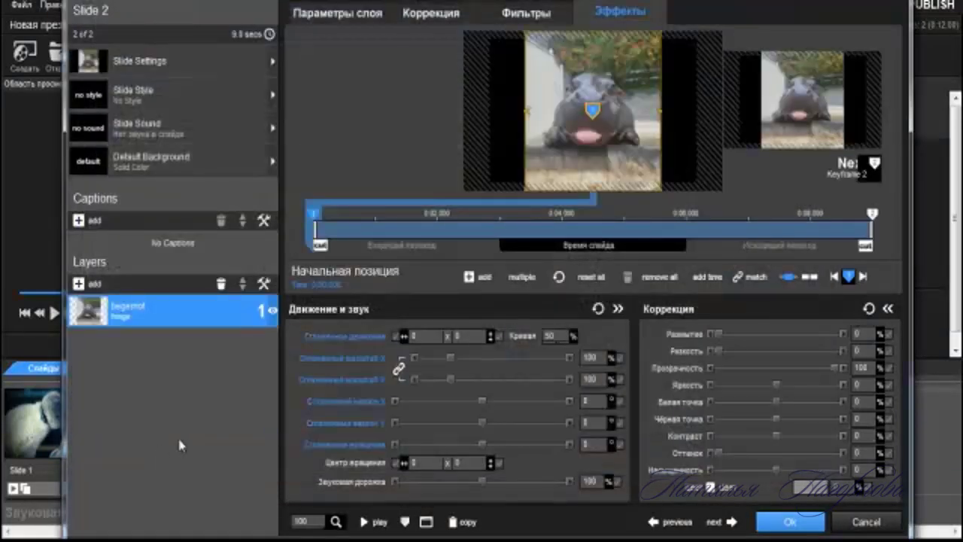
- Set the hippo layer to fill the whole frame
left_click(365, 13)
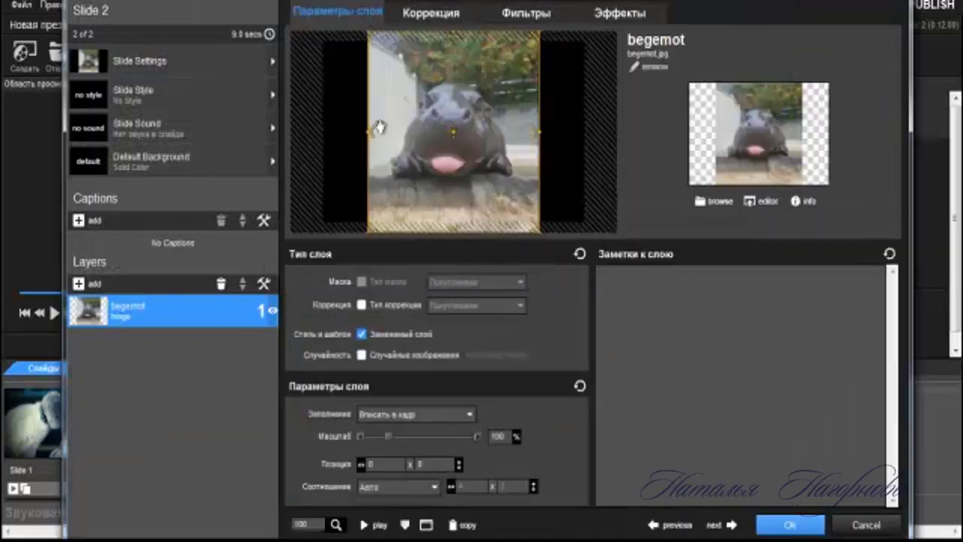
left_click(469, 415)
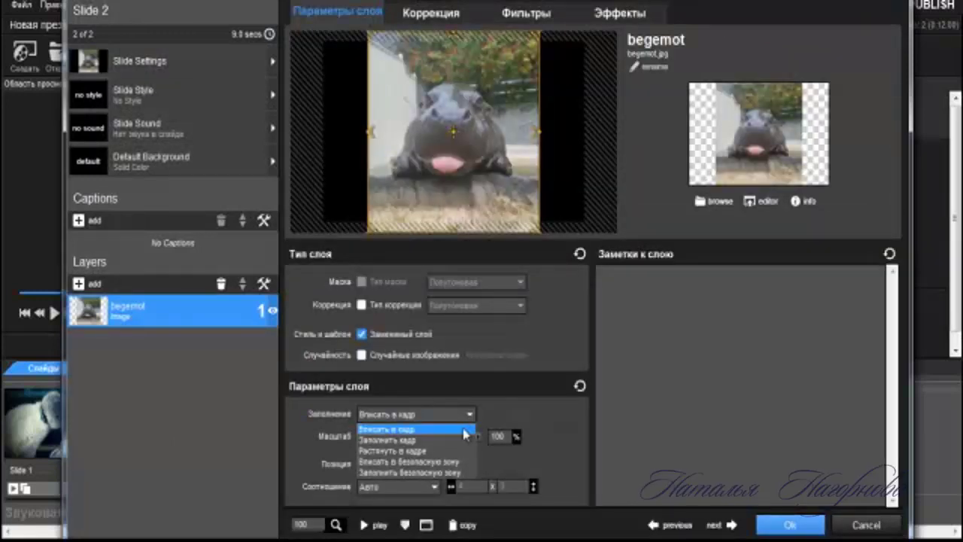
left_click(462, 437)
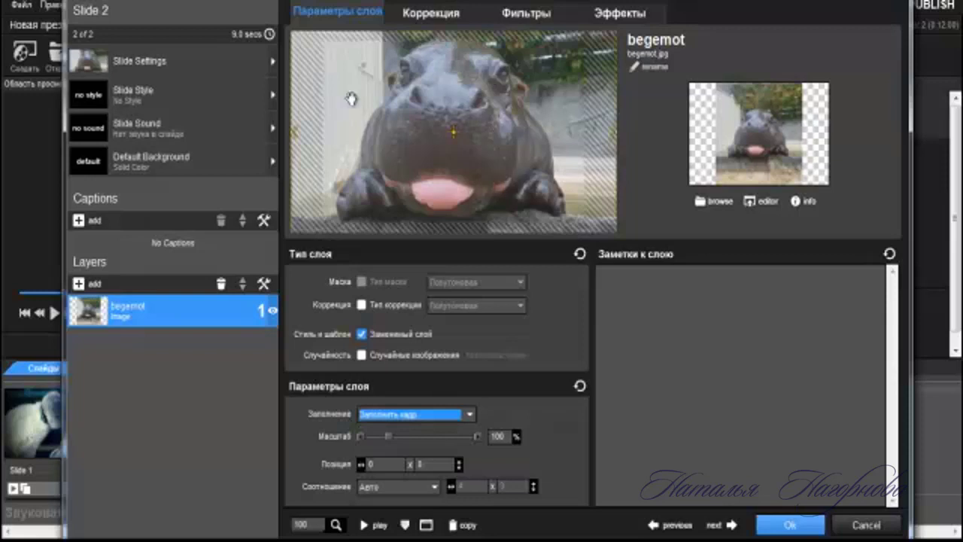
left_click(623, 13)
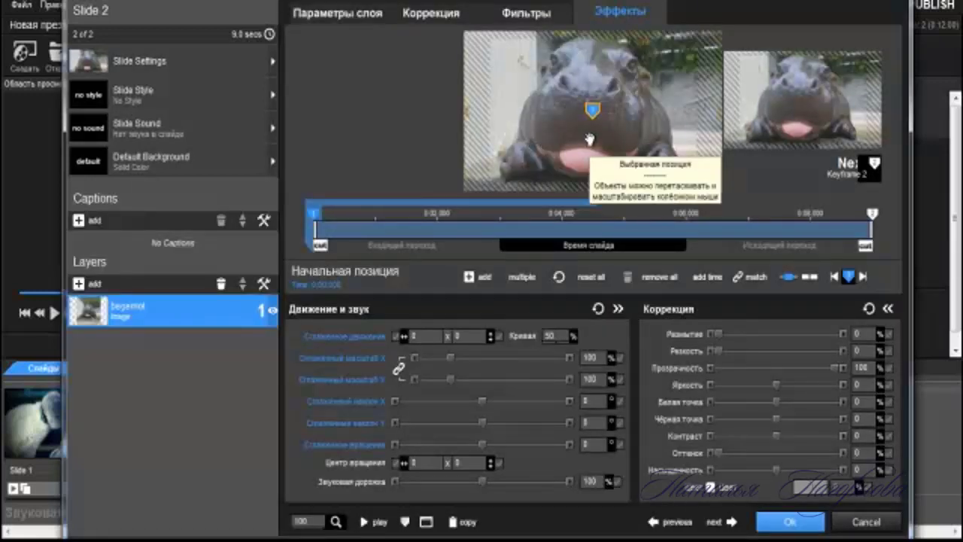
- Zoom the hippo to 125% on the first keyframe, shifted so its mouth shows
scroll(590, 139, "down", 2)
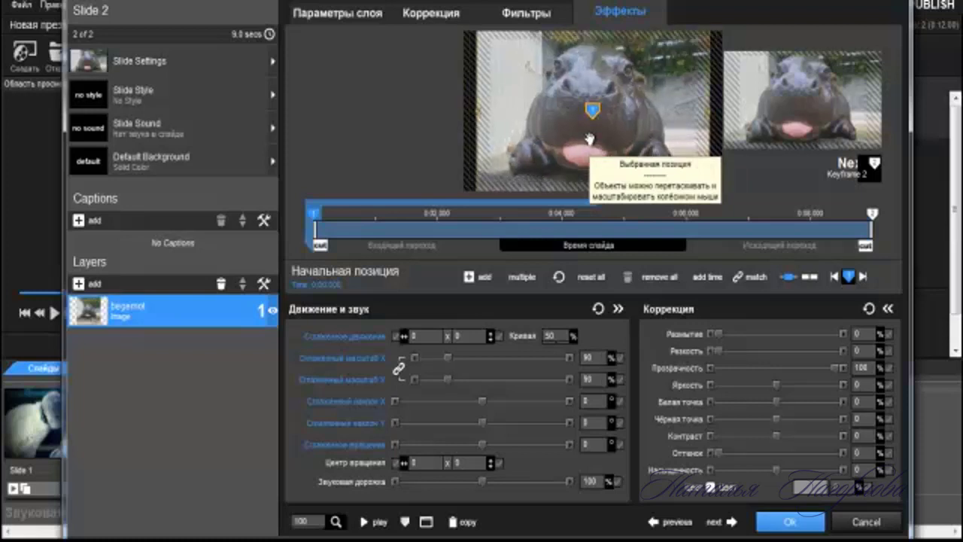
scroll(590, 140, "up", 1)
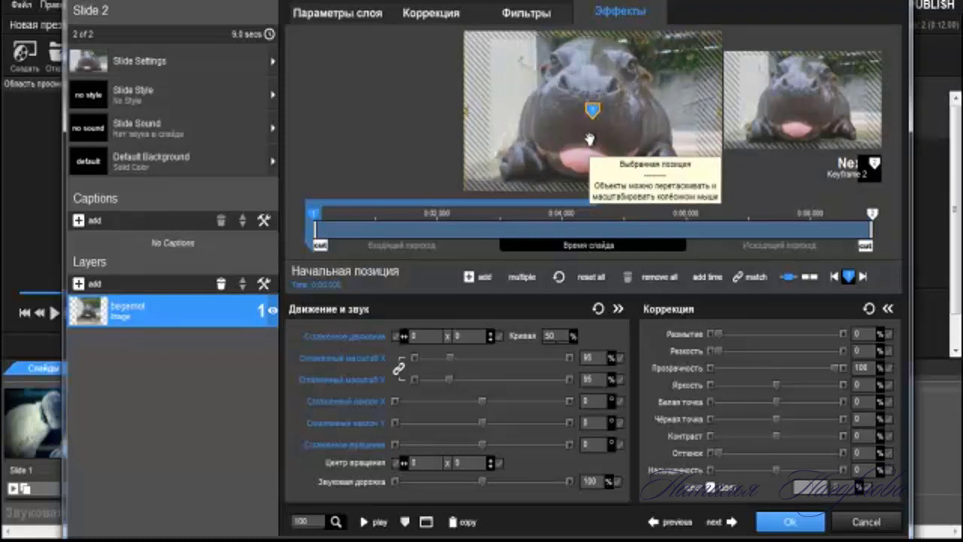
scroll(590, 139, "up", 1)
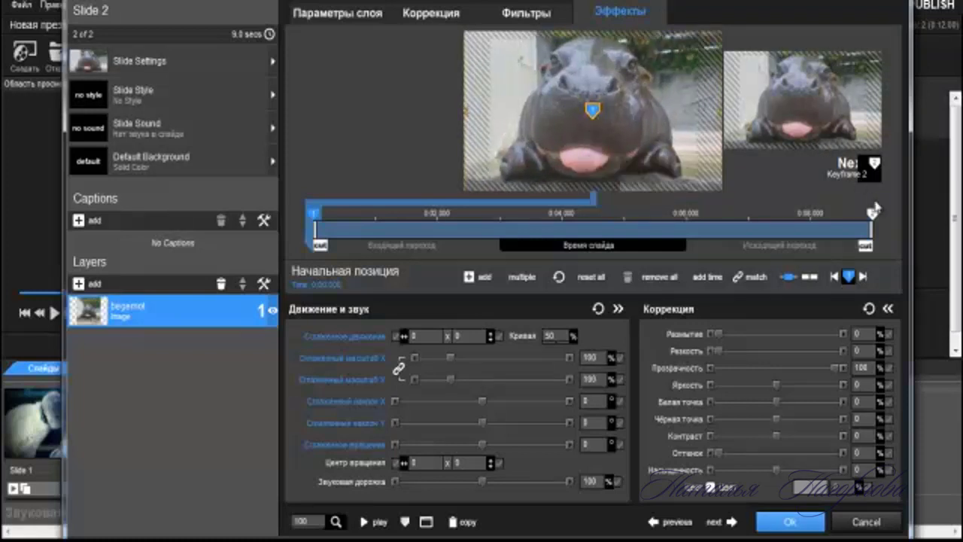
scroll(549, 134, "up", 1)
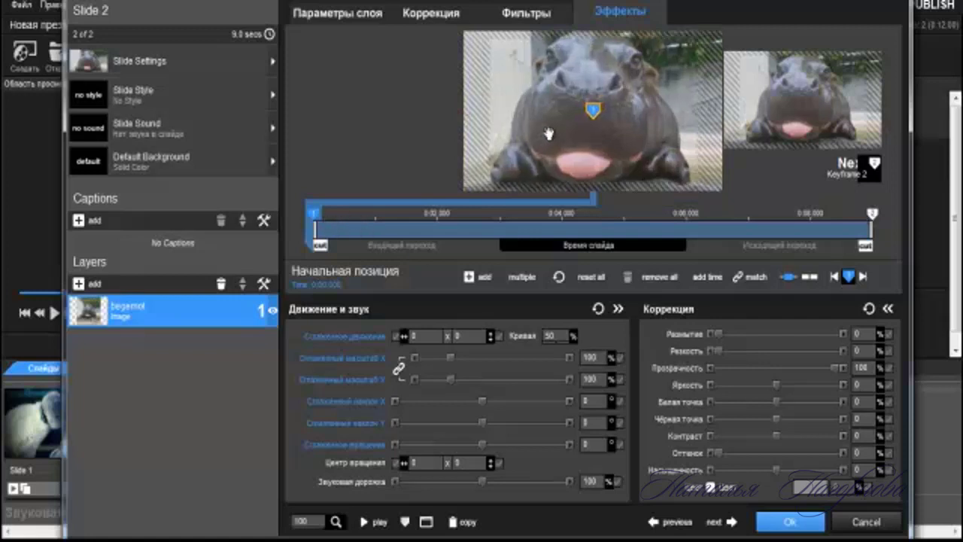
scroll(549, 134, "up", 1)
mouse_move(549, 134)
left_mouse_down()
mouse_move(509, 136)
mouse_move(534, 130)
left_mouse_up()
scroll(534, 132, "up", 1)
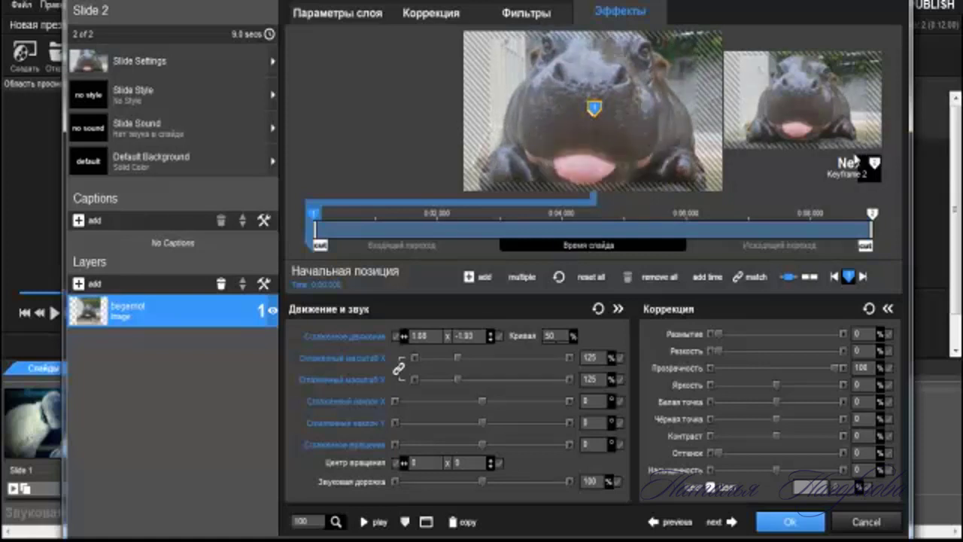
left_click(873, 214)
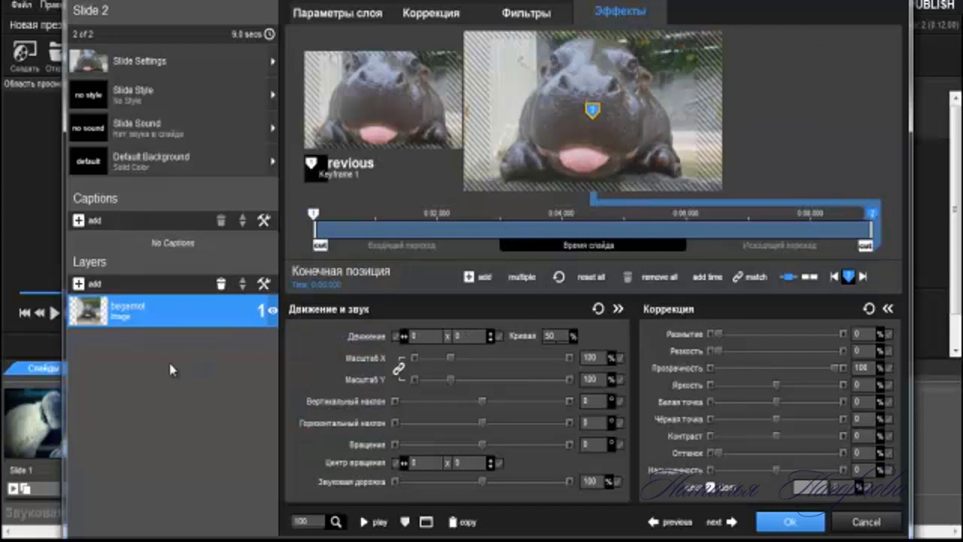
left_click(315, 216)
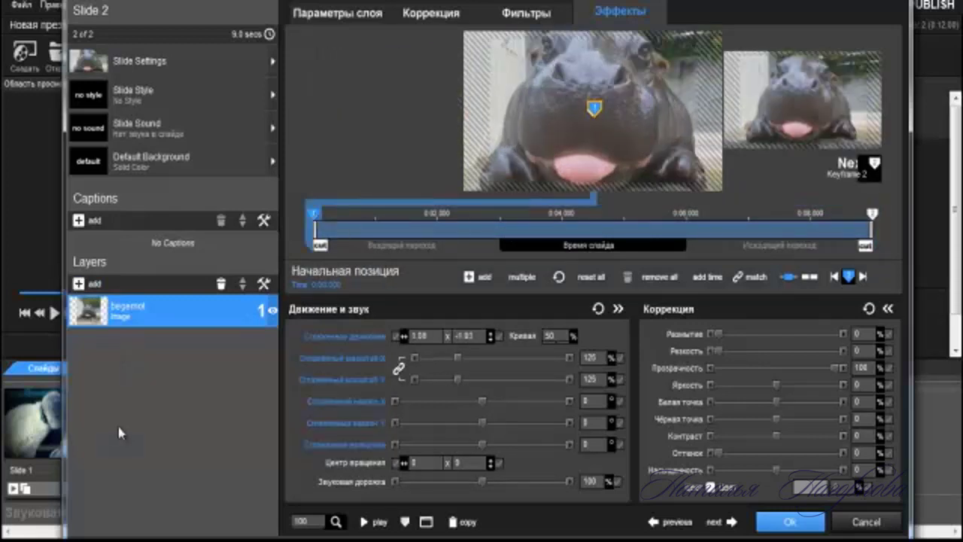
- Add a radial gradient layer with an added white stop widening the centre before fading to black
left_click(85, 284)
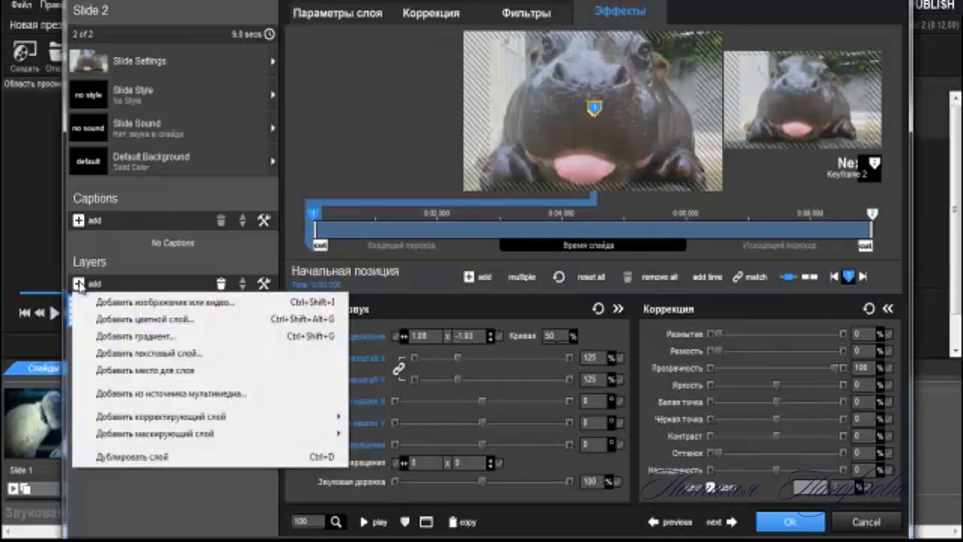
left_click(140, 338)
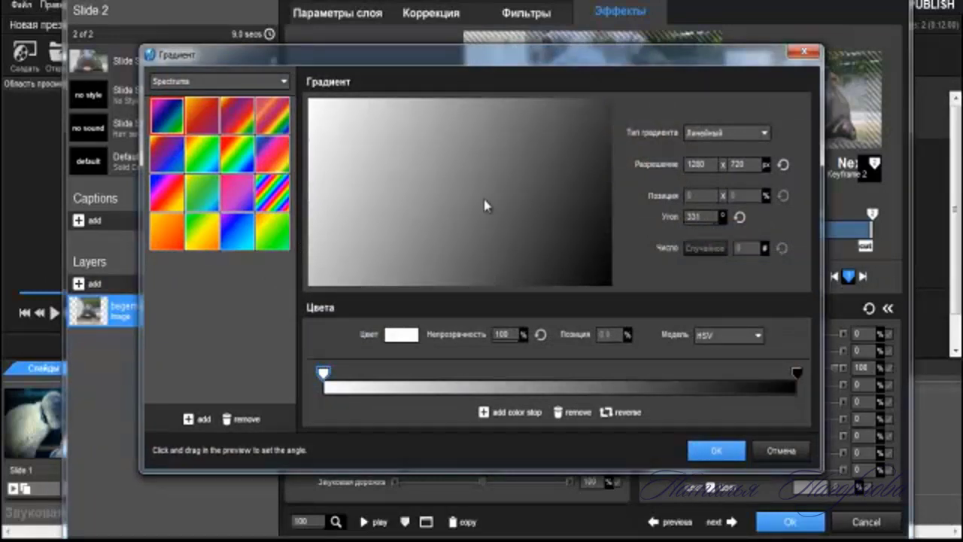
left_click(764, 133)
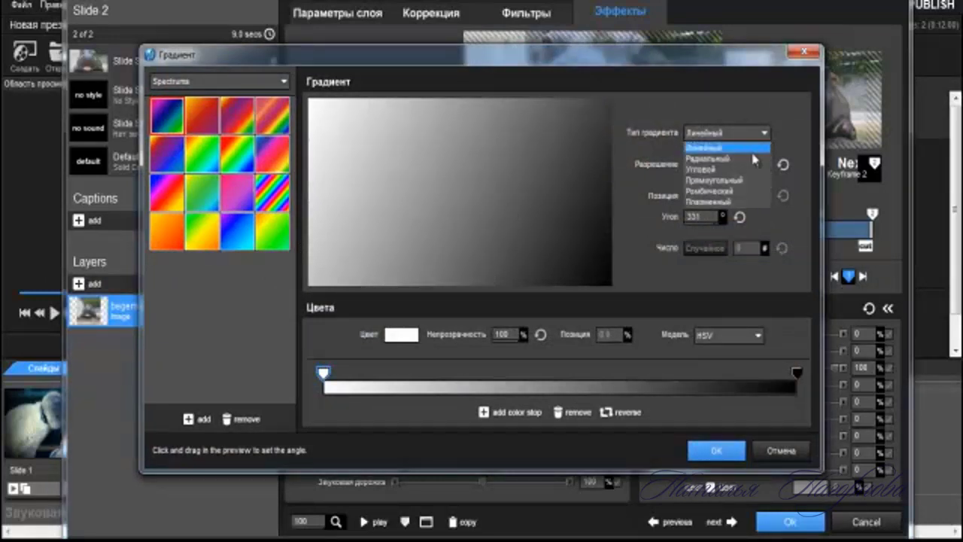
left_click(752, 158)
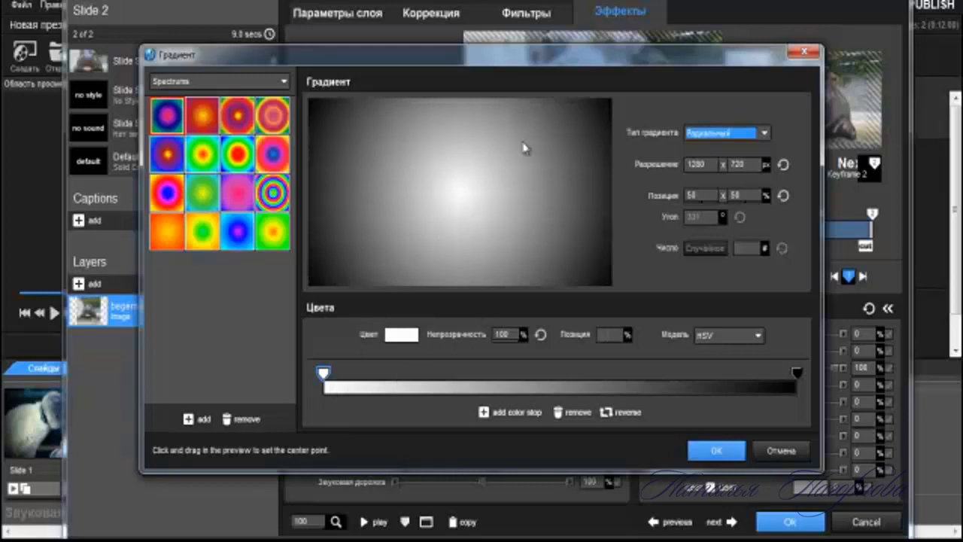
left_click_drag(323, 374, 444, 380)
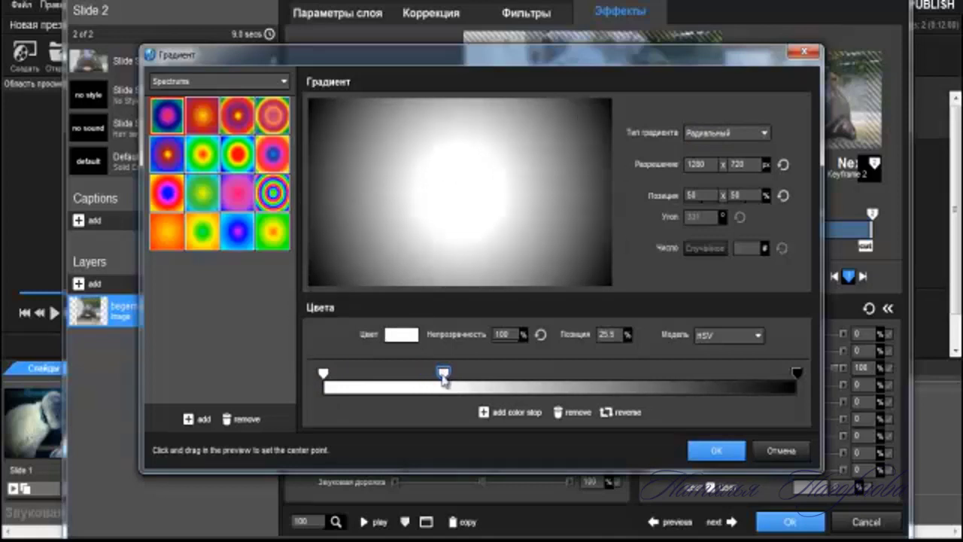
mouse_move(444, 374)
left_mouse_down()
mouse_move(411, 374)
mouse_move(519, 374)
mouse_move(545, 388)
left_mouse_up()
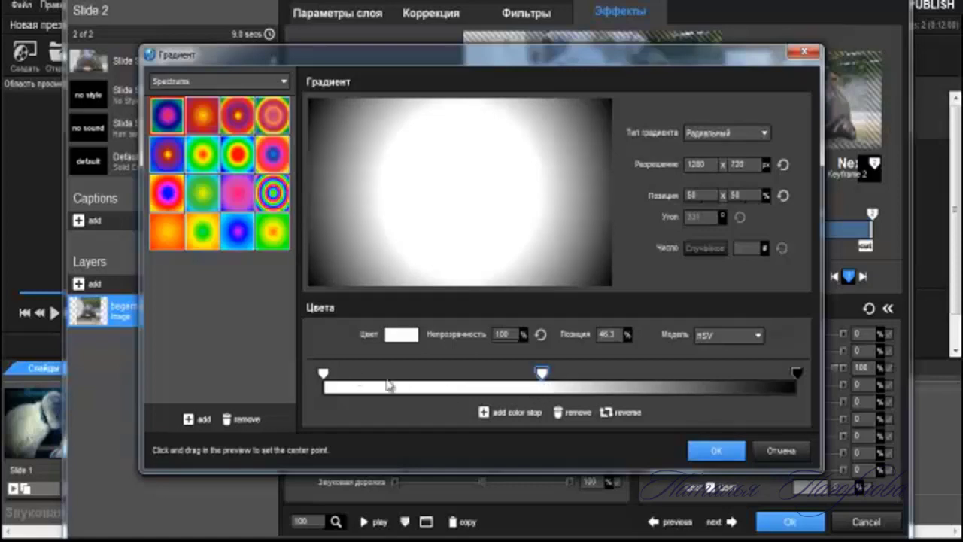
left_click(715, 451)
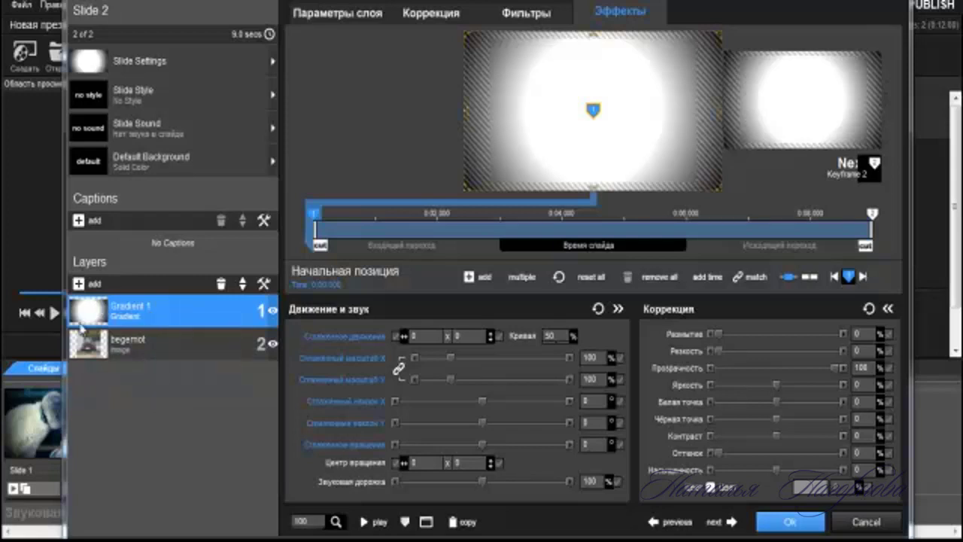
- Use Gradient 1 as a mask over the hippo and preview the vignetted slide
right_click(189, 312)
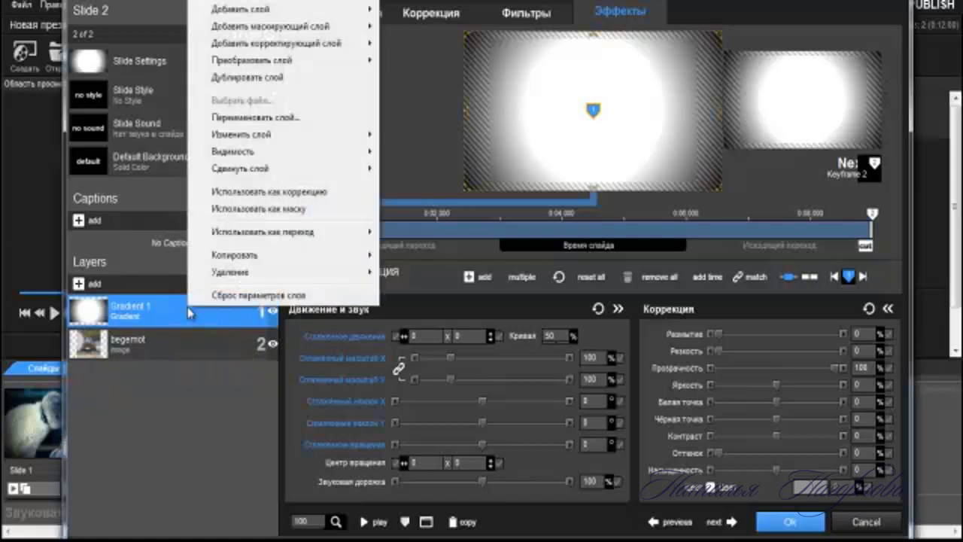
left_click(249, 210)
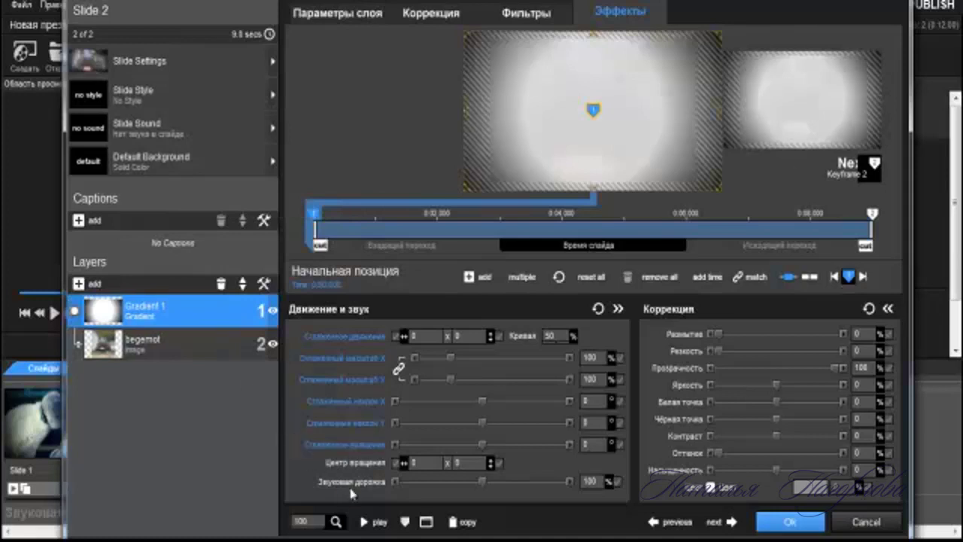
left_click(364, 522)
- Close Slide Options and play the two-slide show full screen from the first slide
left_click(786, 525)
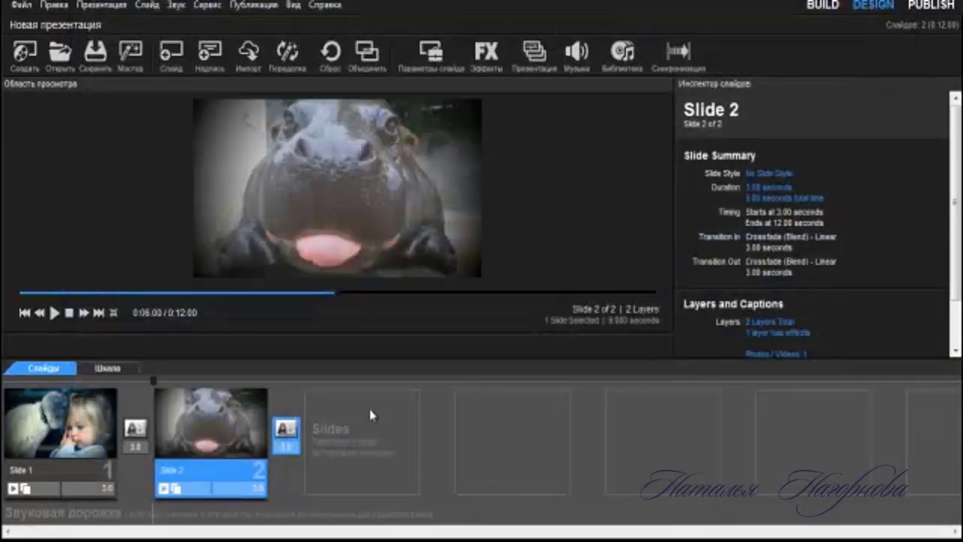
left_click(23, 314)
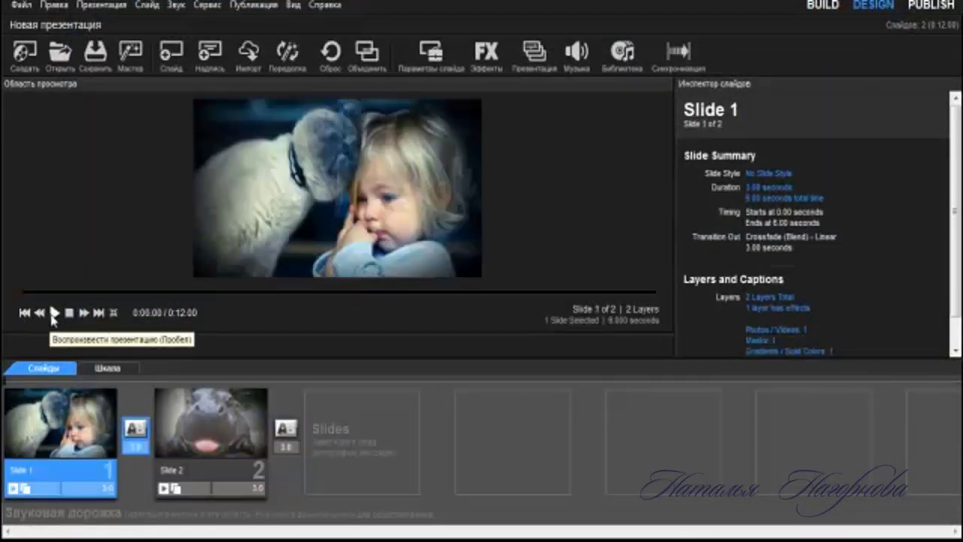
left_click(53, 314)
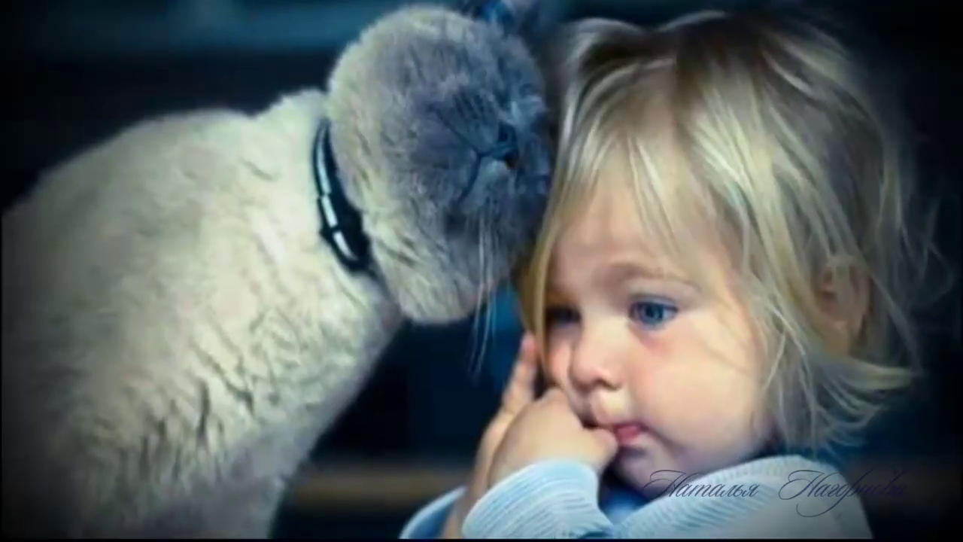